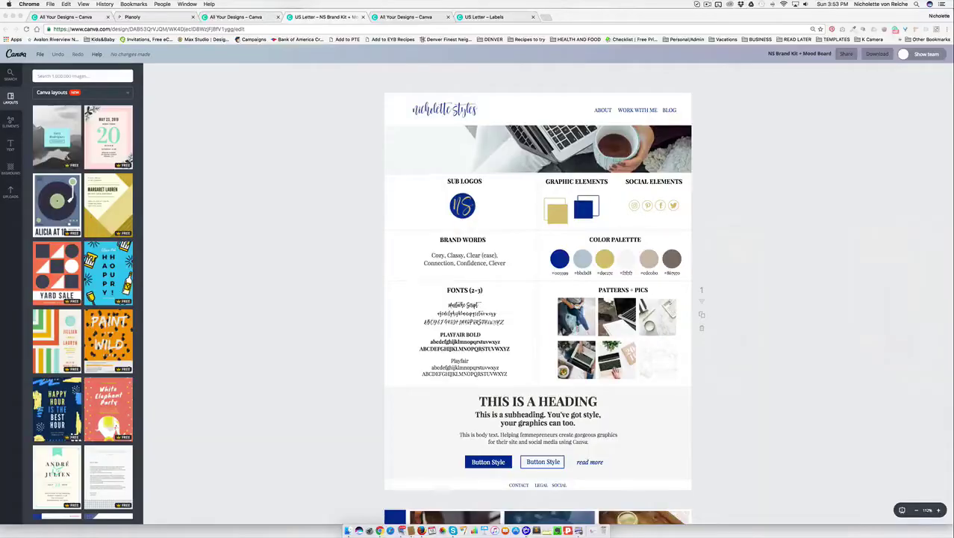
Finish scrolling the NS Brand Kit + Mood Board and return to All your designs
scroll(656, 337, down, 10)
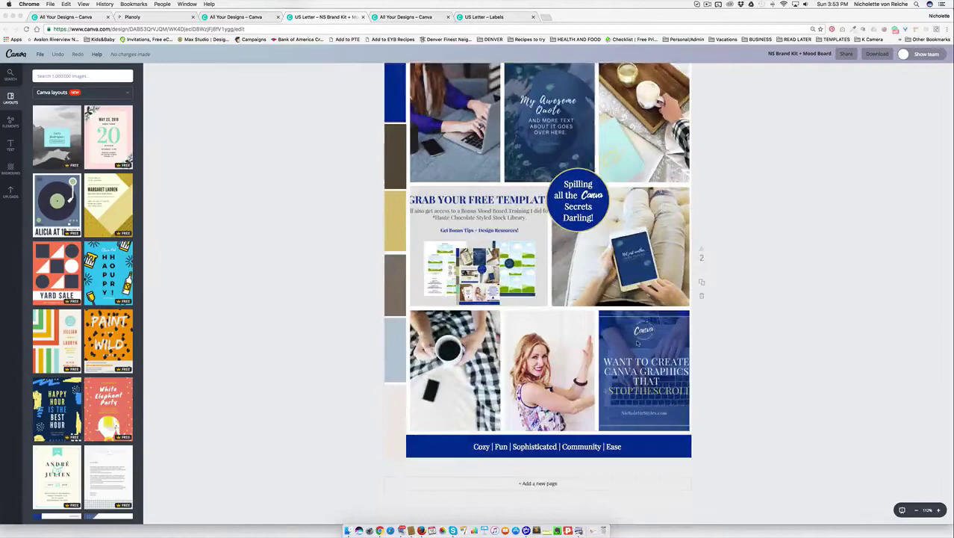
scroll(656, 336, up, 5)
scroll(637, 344, up, 5)
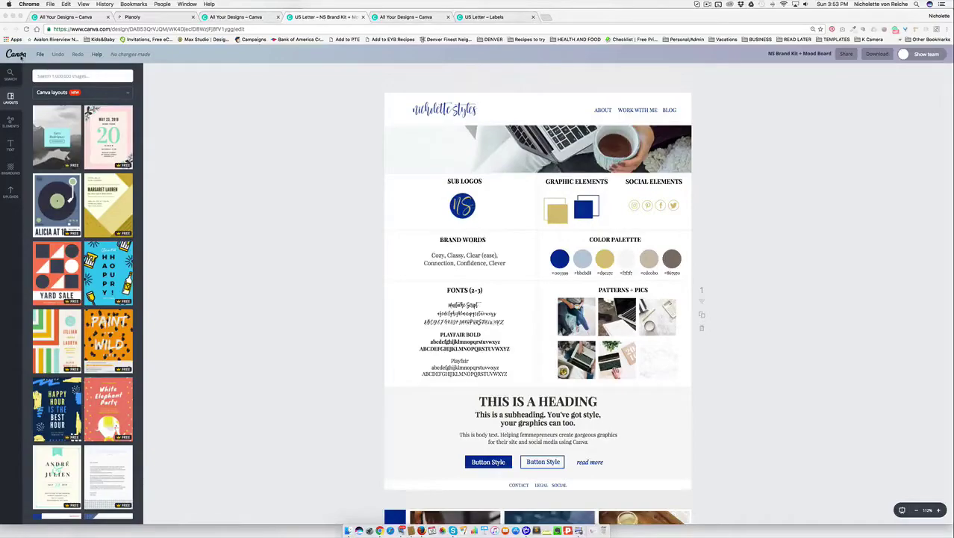
click(239, 17)
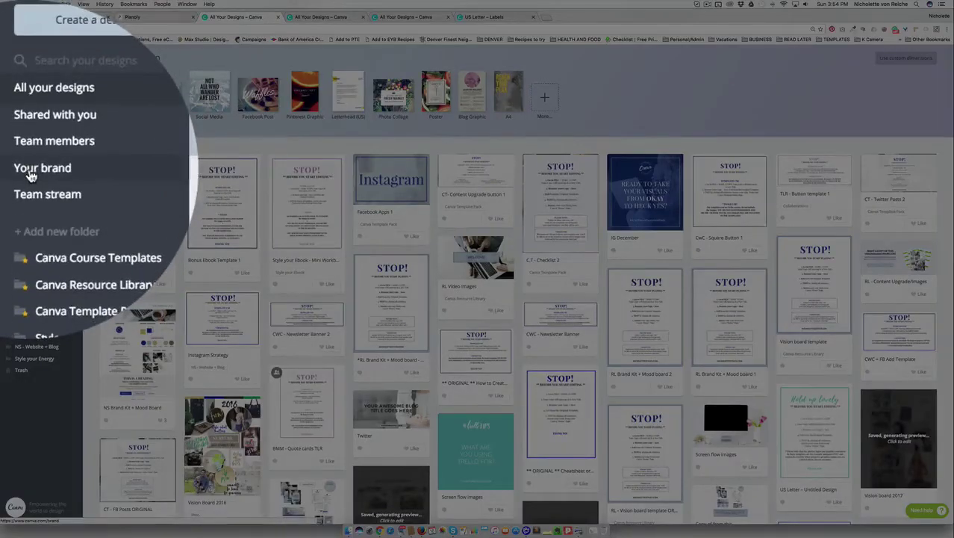
Open the team's Your brand page and review the Brand Colors palette
click(18, 142)
scroll(116, 143, up, 2)
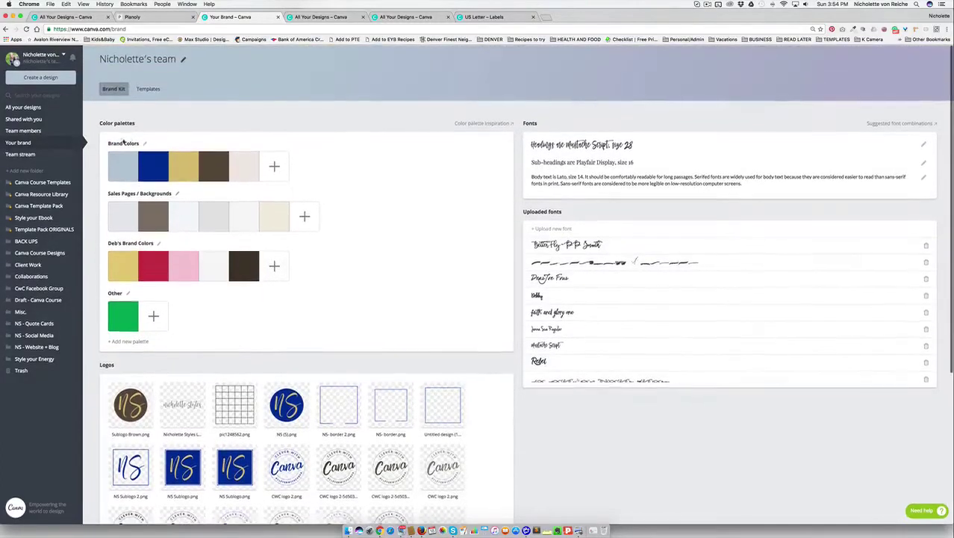
drag(108, 142, 140, 143)
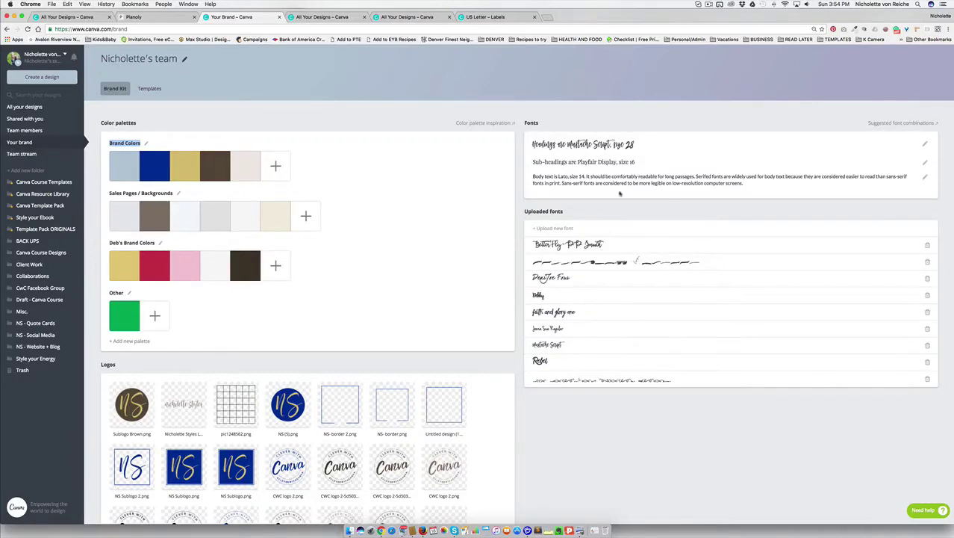
click(527, 147)
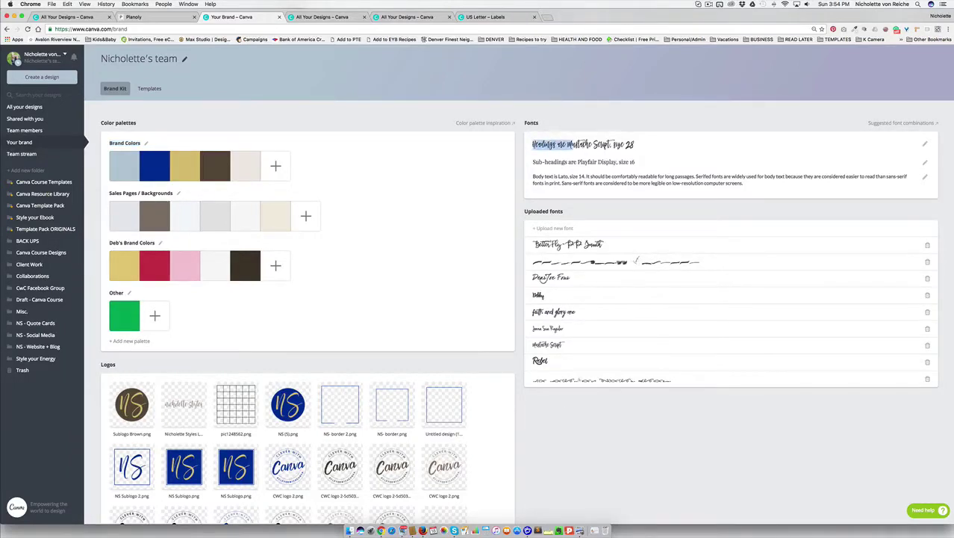
Review the heading font options and style descriptions, then scroll down to Logos
click(926, 147)
drag(532, 140, 755, 186)
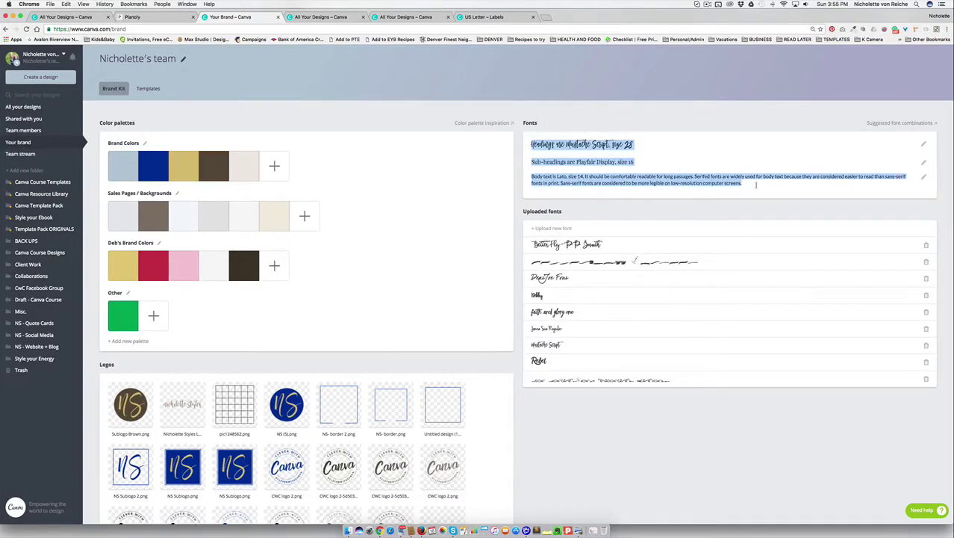
click(756, 186)
scroll(212, 272, down, 4)
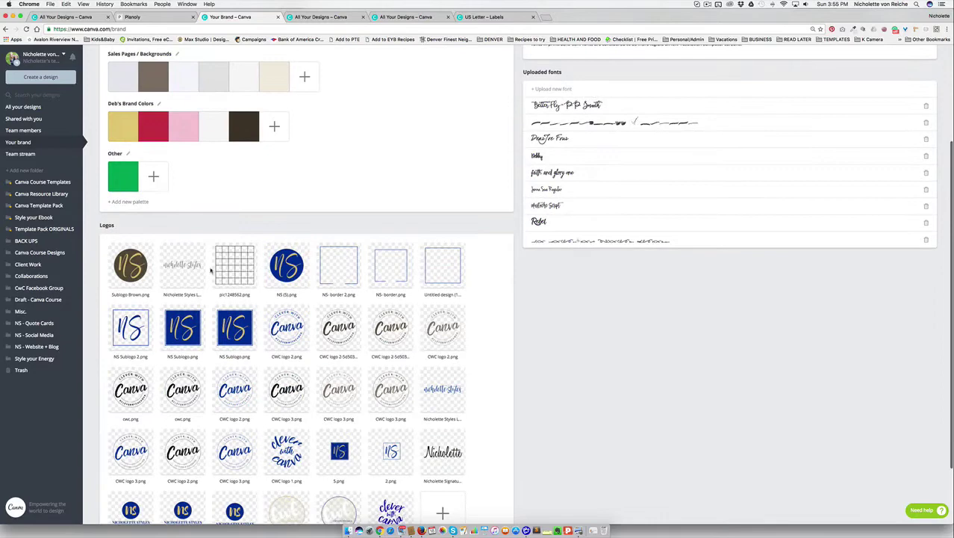
scroll(141, 287, down, 3)
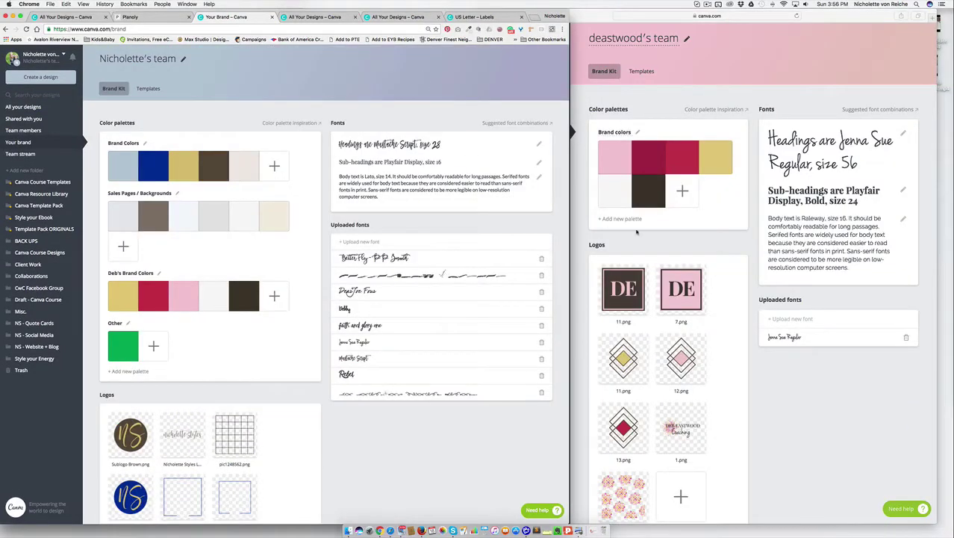
Scroll through the second team's brand kit logos in the right-hand window
scroll(636, 231, down, 2)
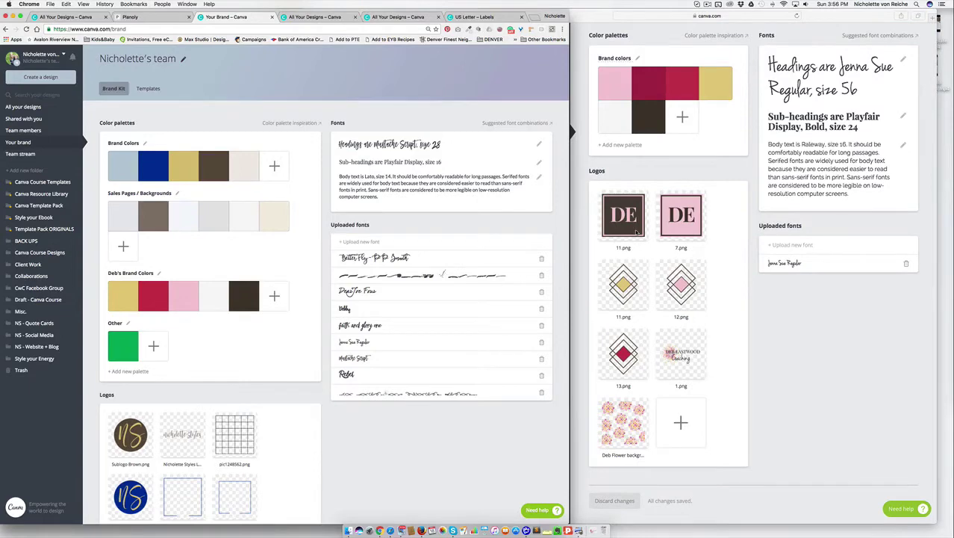
scroll(636, 232, up, 2)
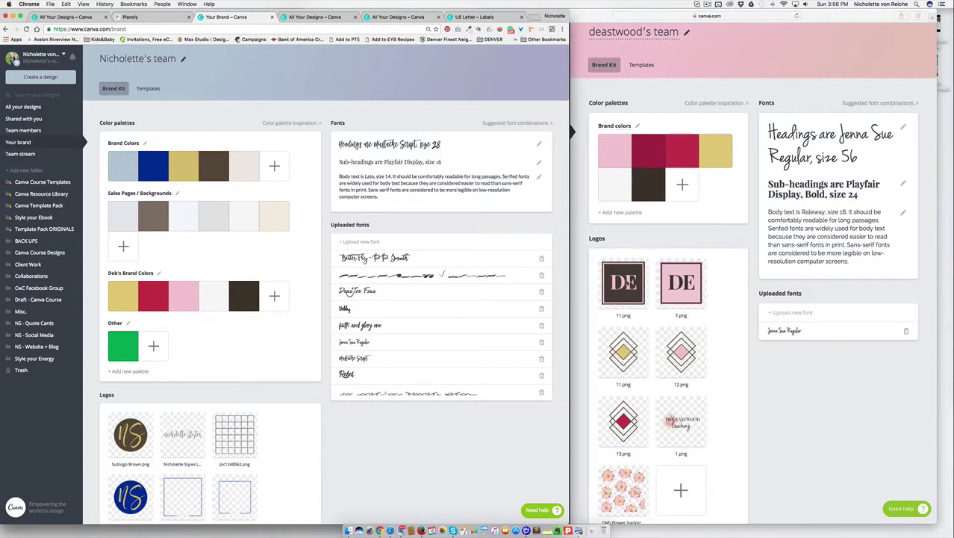
scroll(624, 353, down, 2)
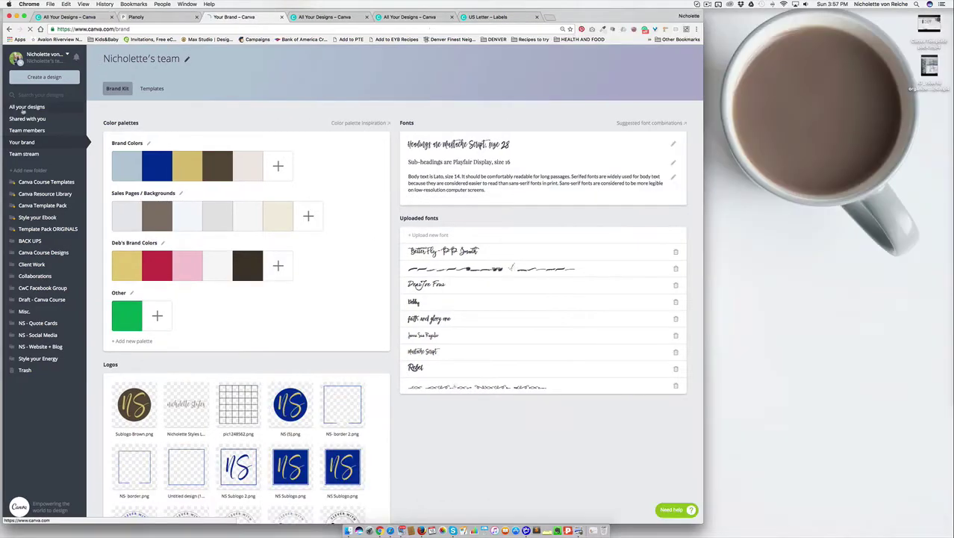
Go to the All your designs list
click(25, 108)
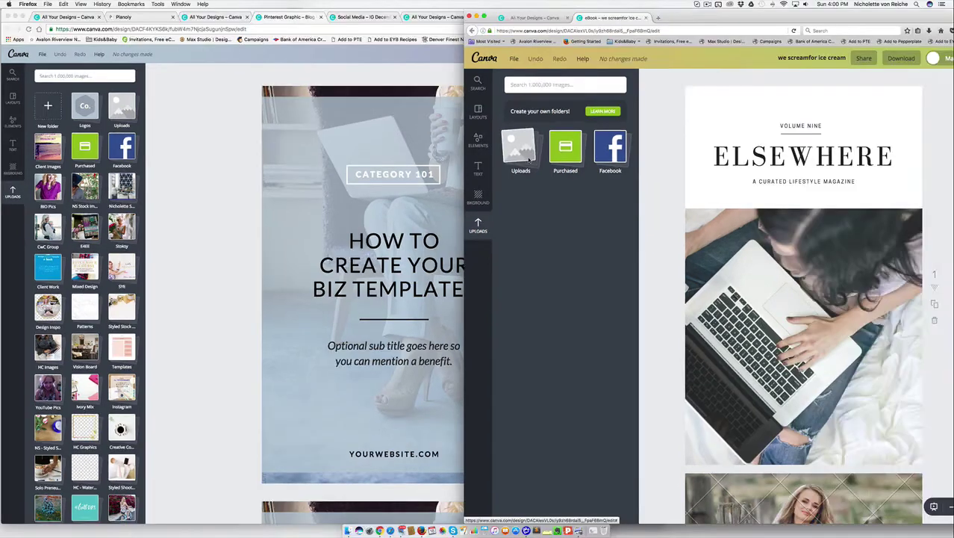
Check the Uploads and Purchased folder contents, then open the Facebook folder
click(522, 148)
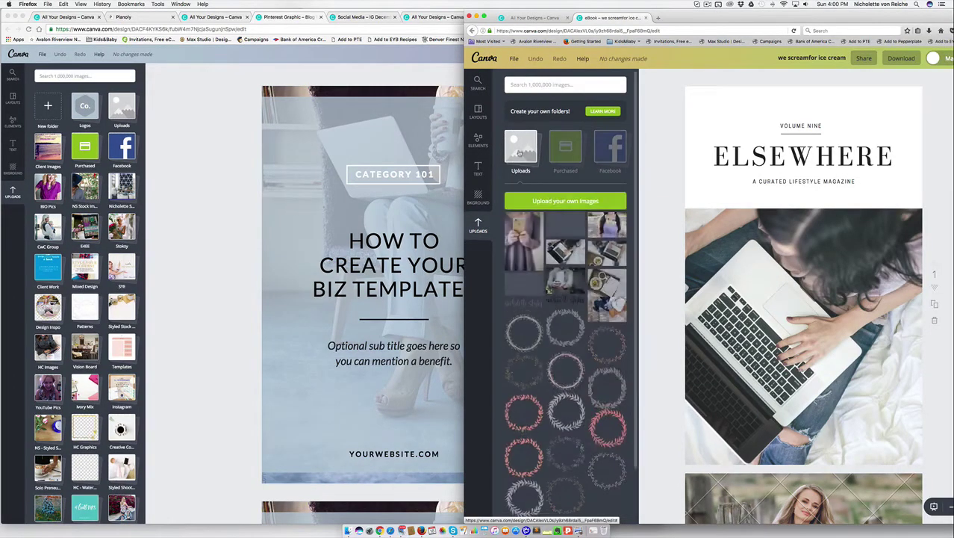
click(521, 149)
click(568, 153)
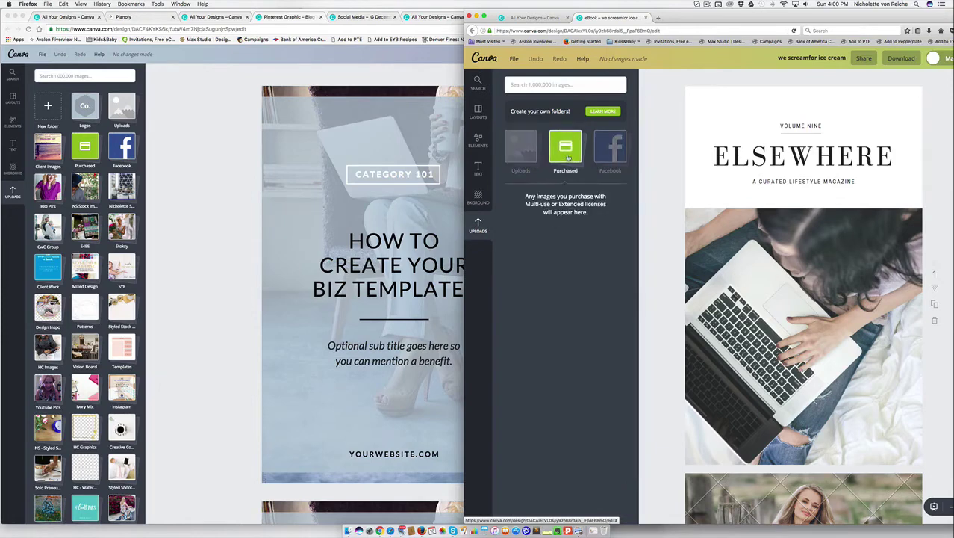
click(567, 153)
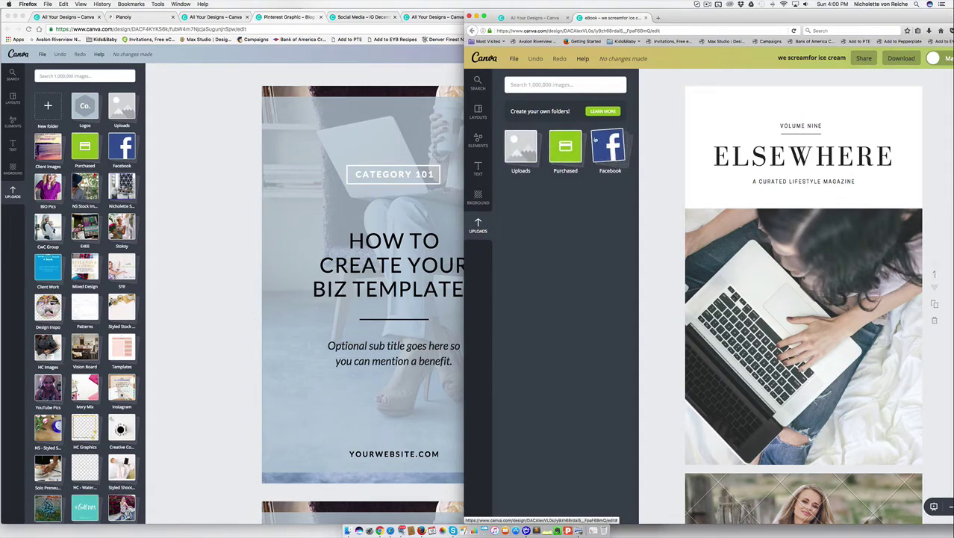
click(604, 157)
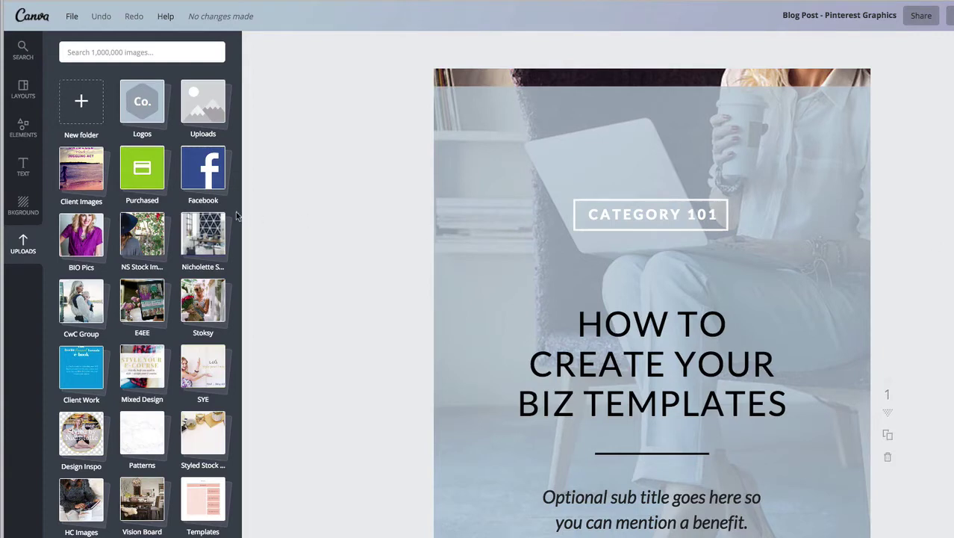
Check both accounts' Logos folders, then preview and collapse the Branding images folder
click(141, 114)
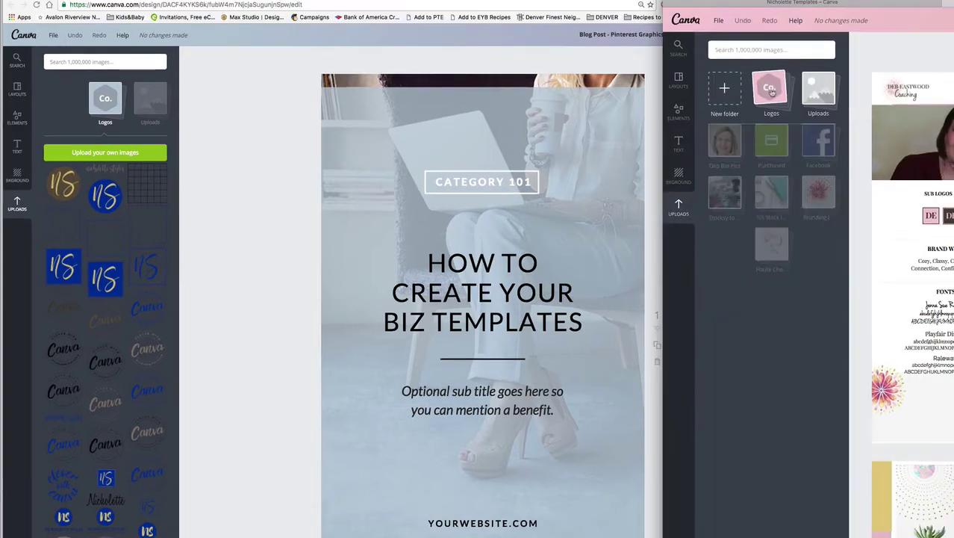
click(771, 91)
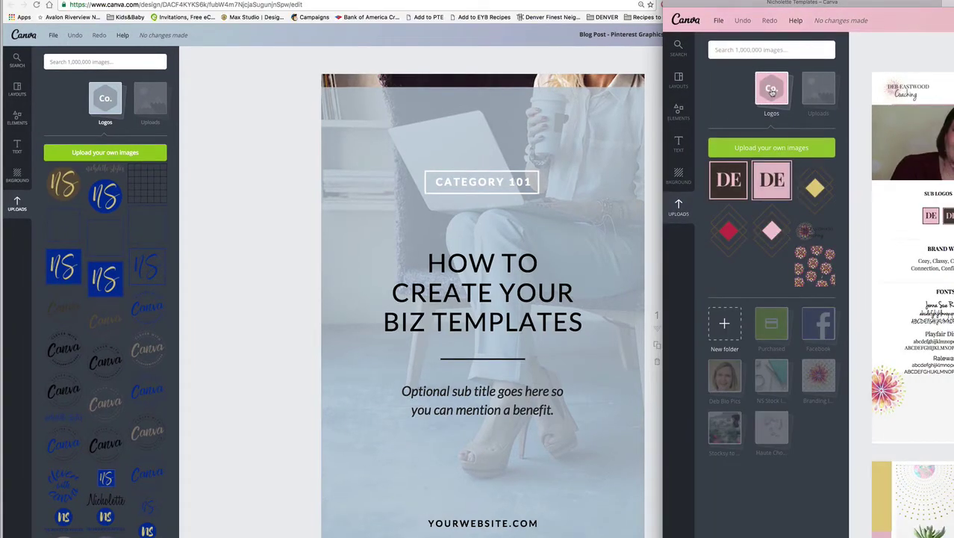
click(772, 91)
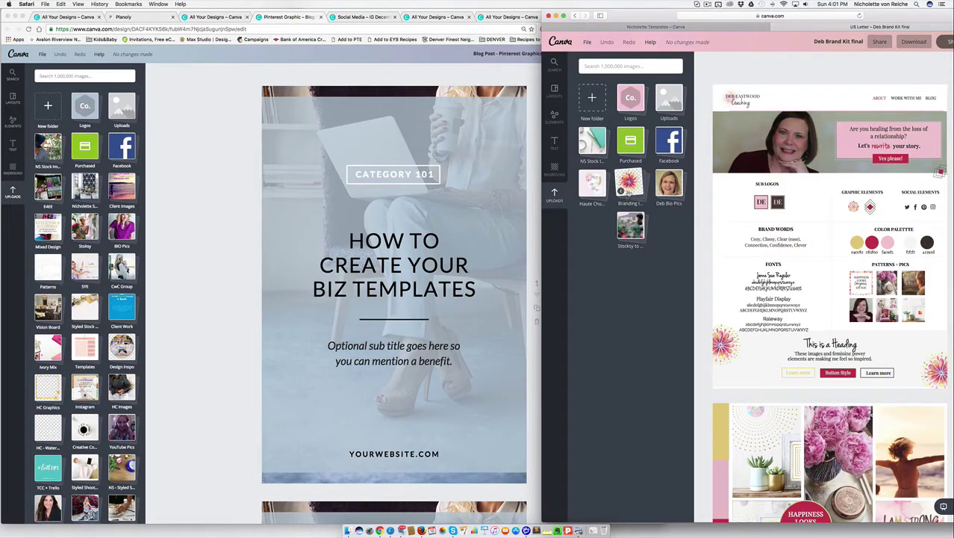
click(770, 198)
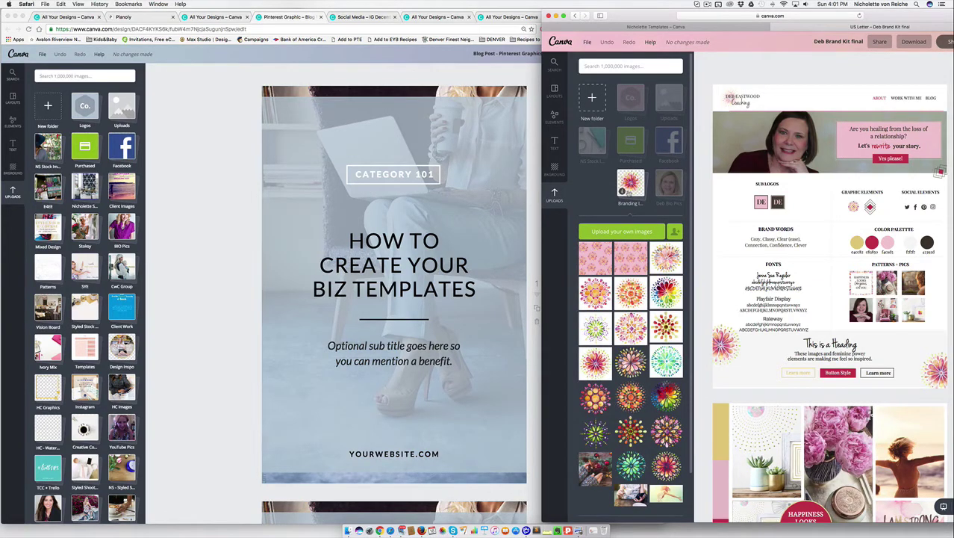
click(629, 193)
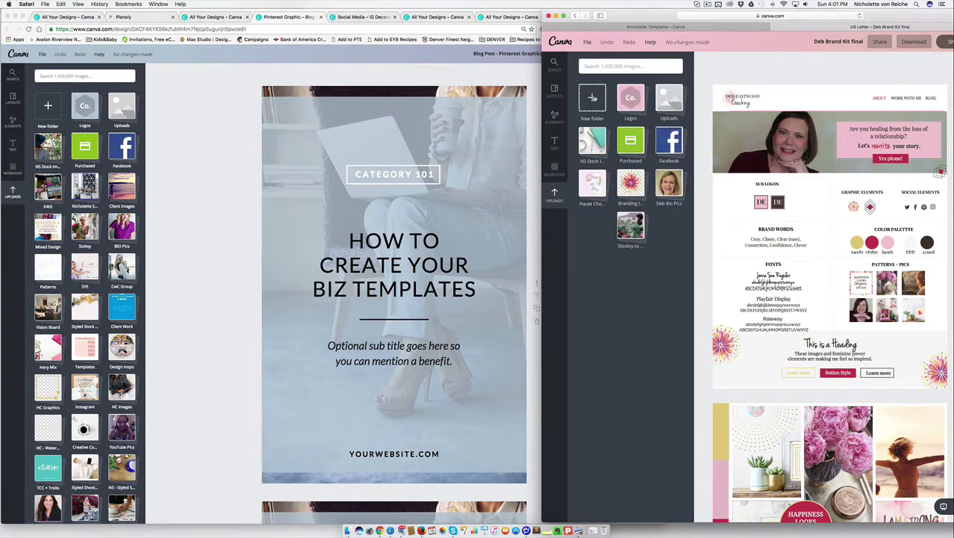
Create an upload folder named 'Branding elements' and upload an image file
click(592, 98)
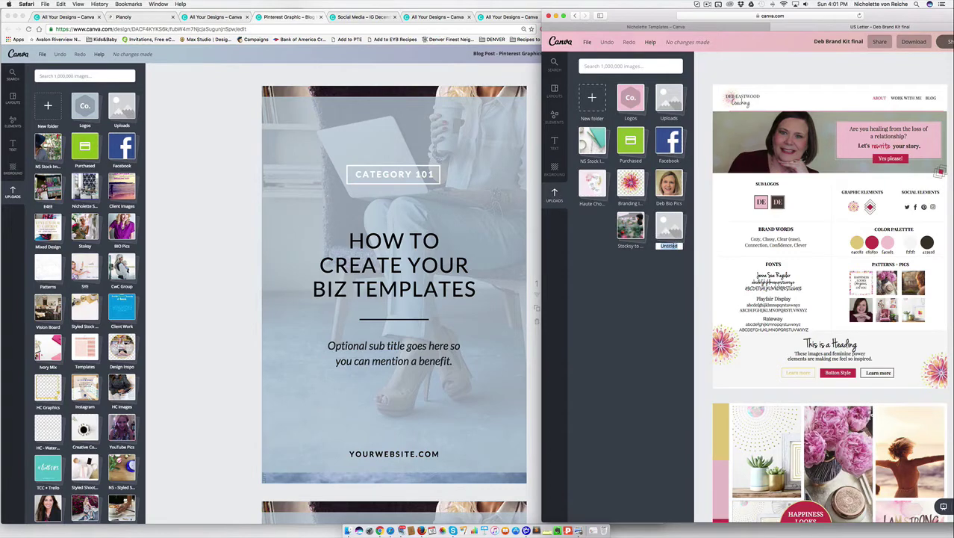
text(Brand)
text(ing elements)
key(Return)
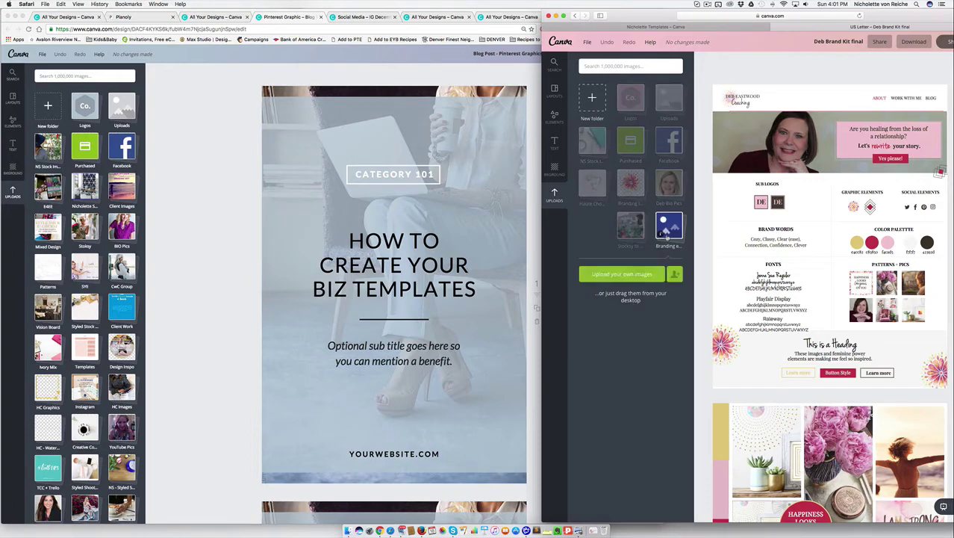
click(613, 275)
double_click(649, 113)
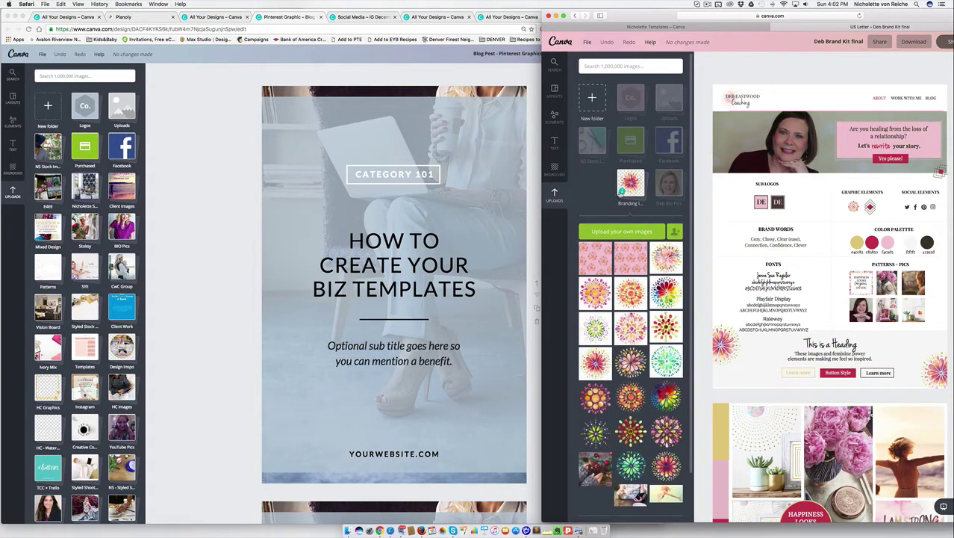
click(628, 185)
Inspect 2.png, keep it in Branding Images, and download it to view
click(582, 271)
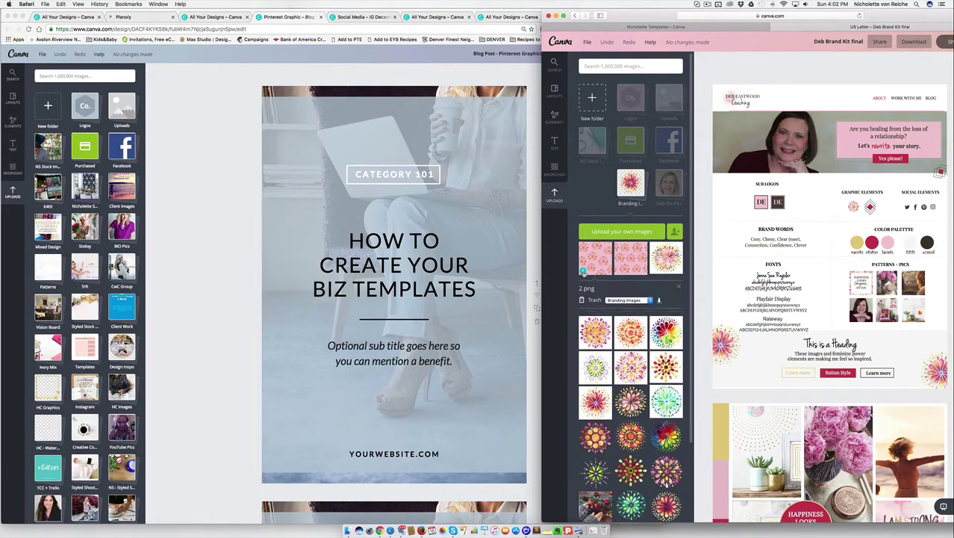
click(624, 300)
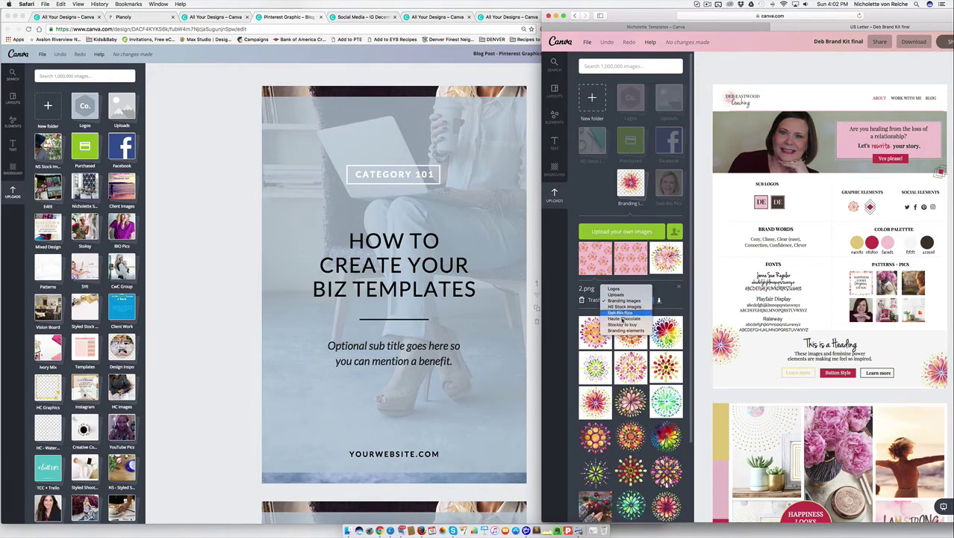
click(624, 300)
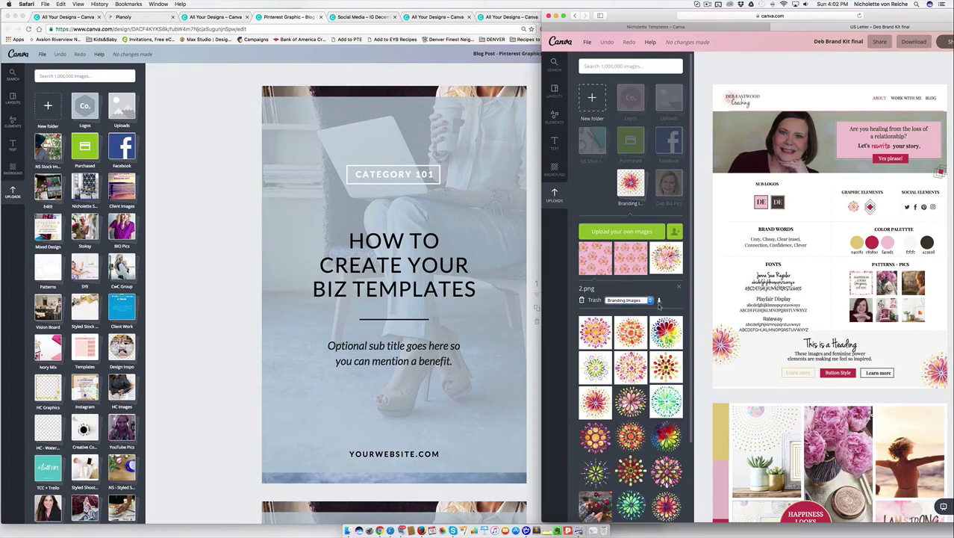
click(659, 300)
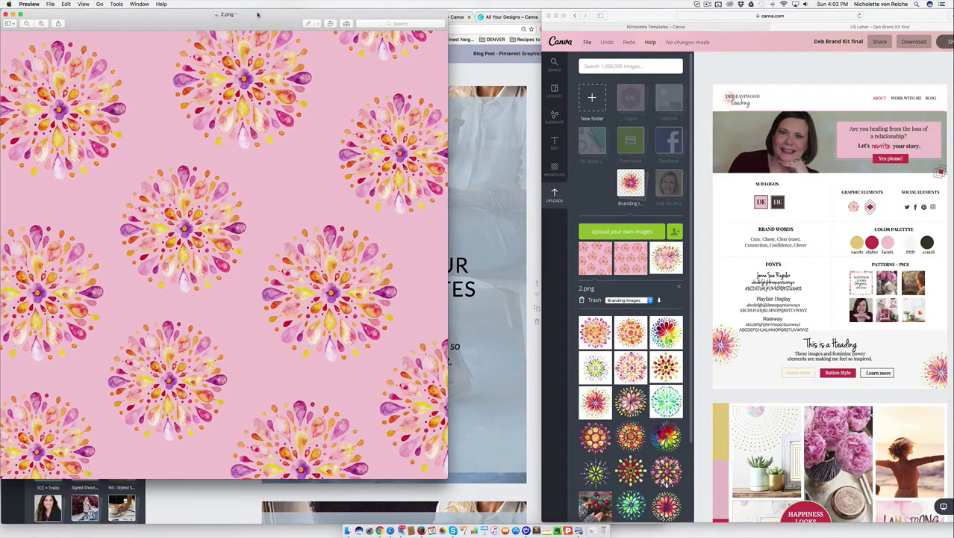
key(super+q)
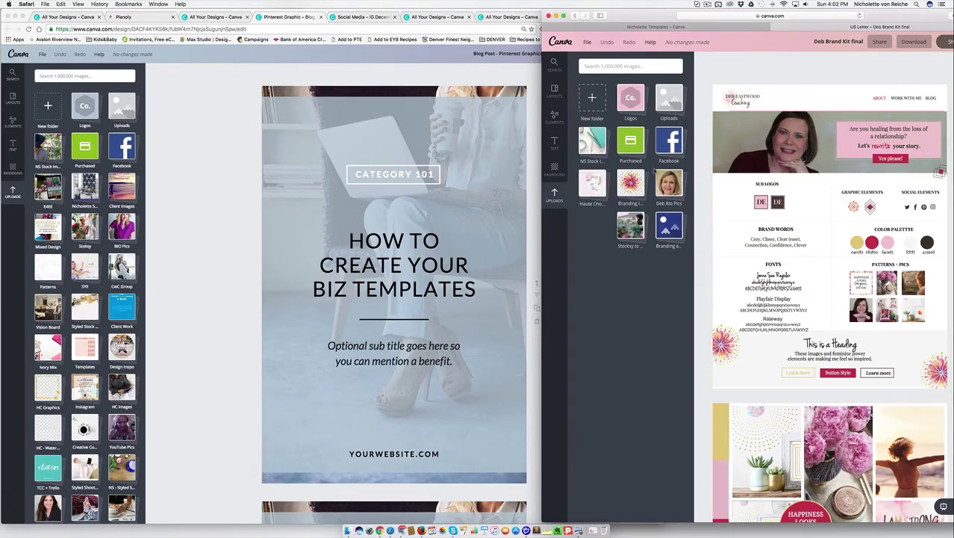
Move the NS Stock folder to a new position and check the Logos folder's images
drag(592, 142, 627, 187)
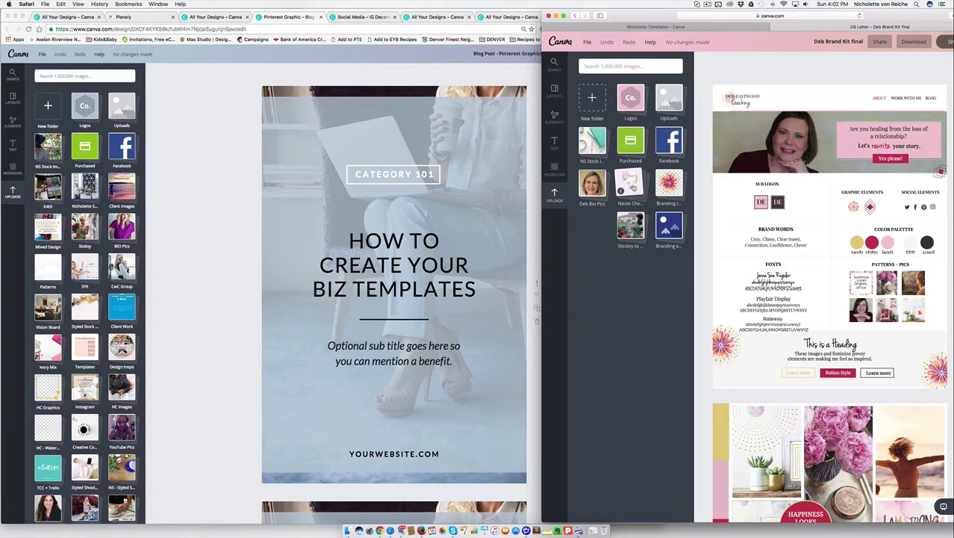
click(632, 100)
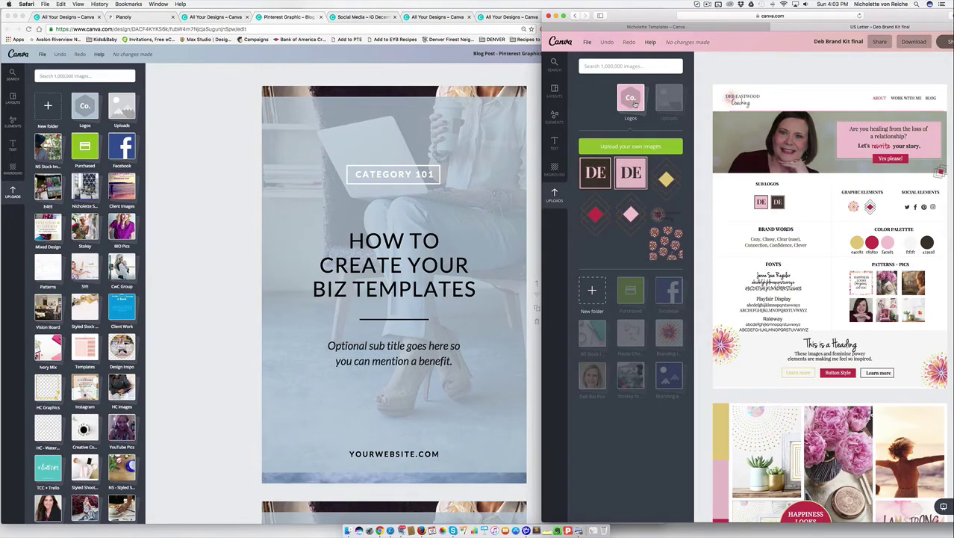
click(632, 100)
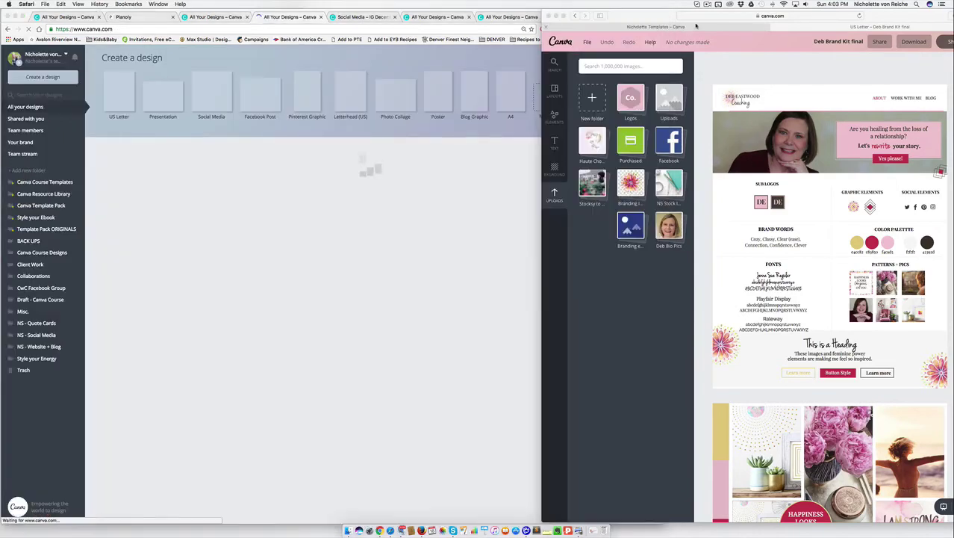
Minimise the Canva templates window, switch to Chrome, and bring up the Your brand window
click(656, 27)
click(555, 15)
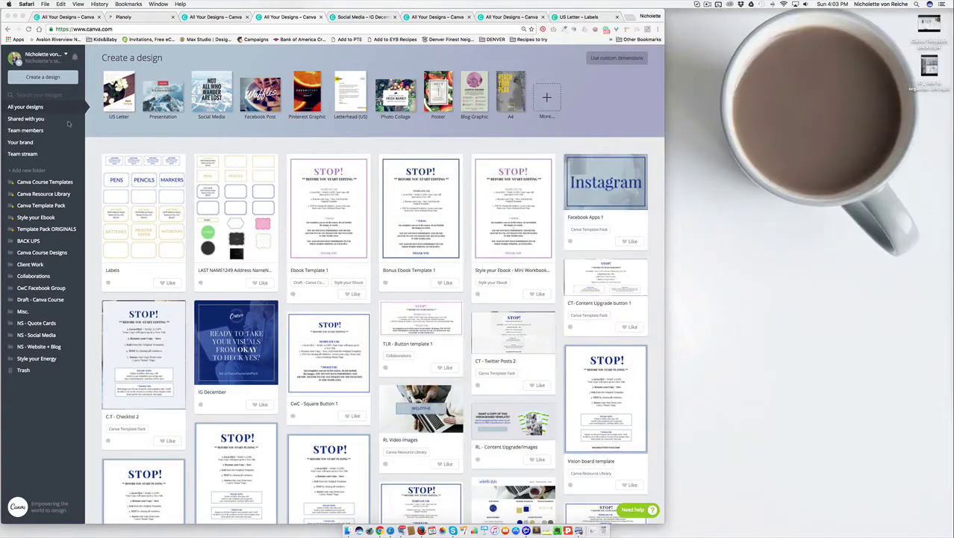
click(24, 95)
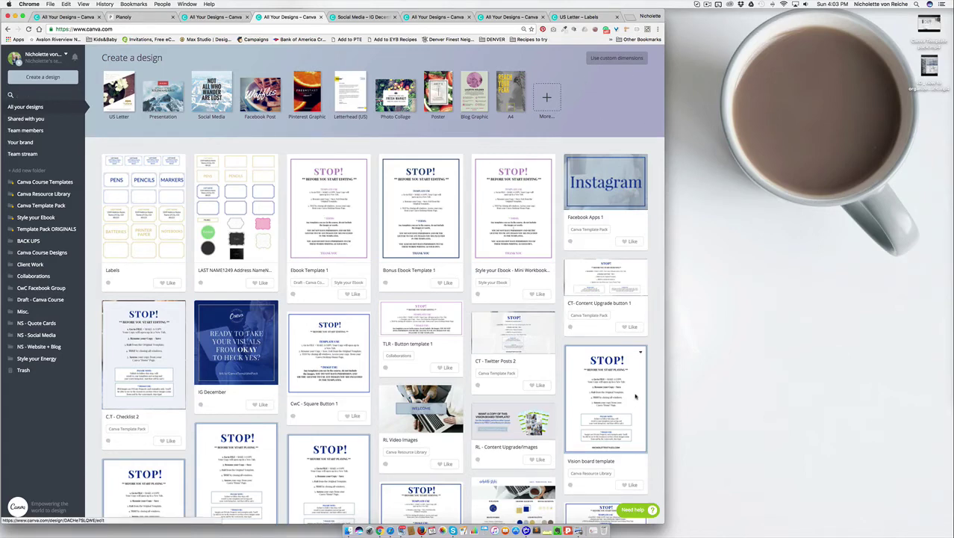
key(super+Tab)
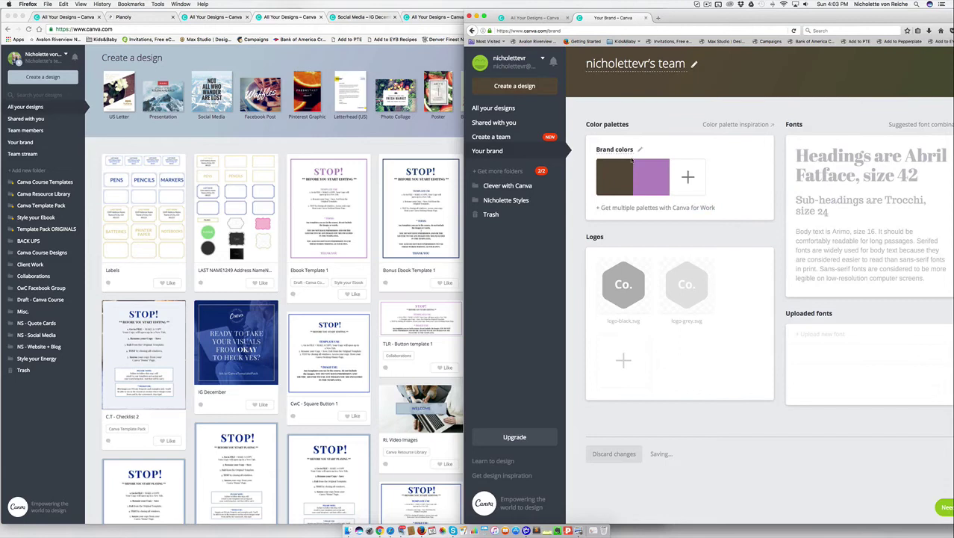